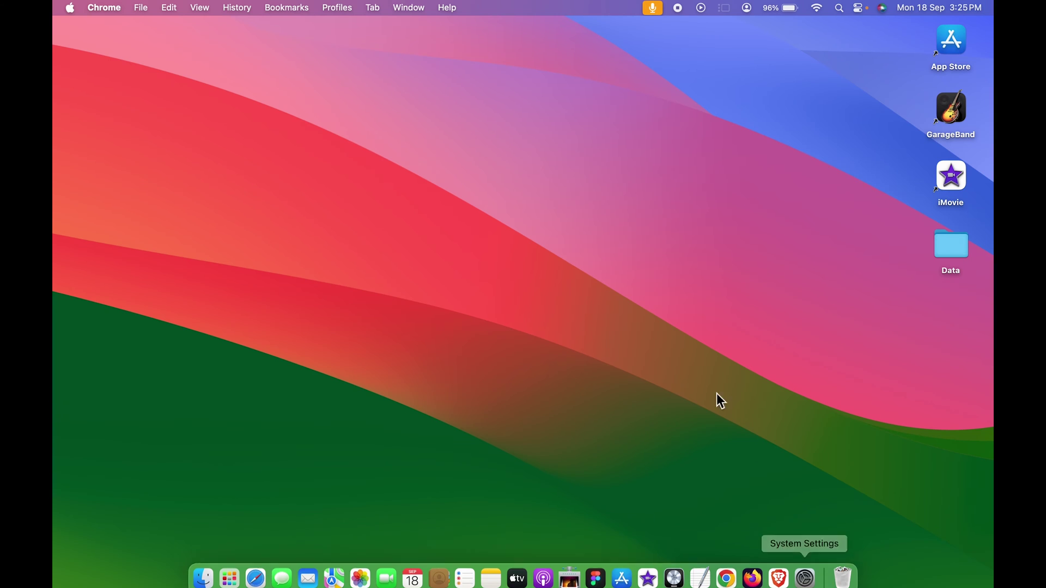
Search Google for 'app store icons' in Chrome and show the Images results
{"action": "key", "text": "F4"}
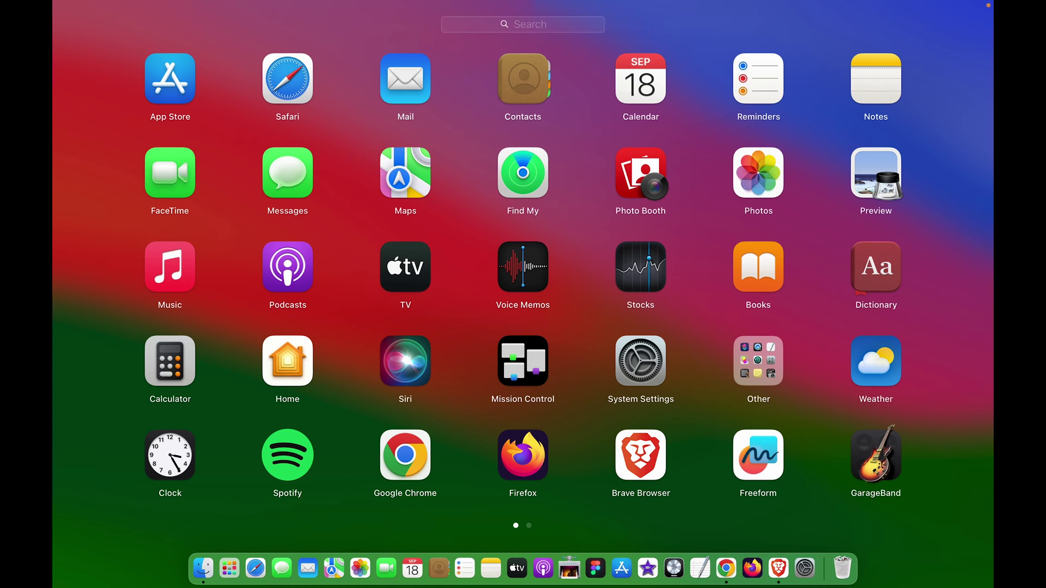
{"action": "scroll", "coordinate": [952, 440], "scroll_direction": "right", "scroll_amount": 5}
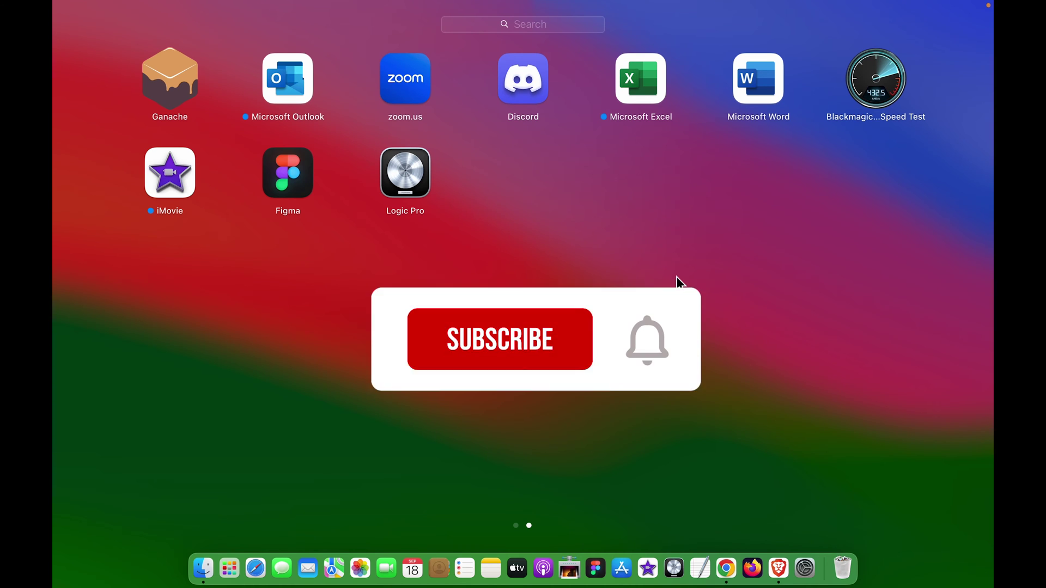
{"action": "left_click", "coordinate": [778, 341]}
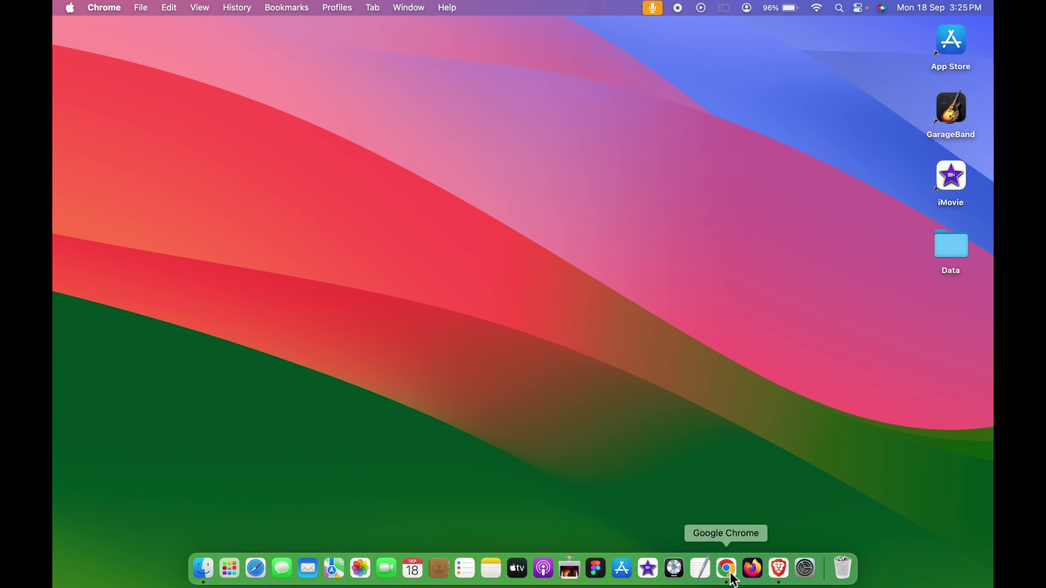
{"action": "left_click", "coordinate": [726, 568]}
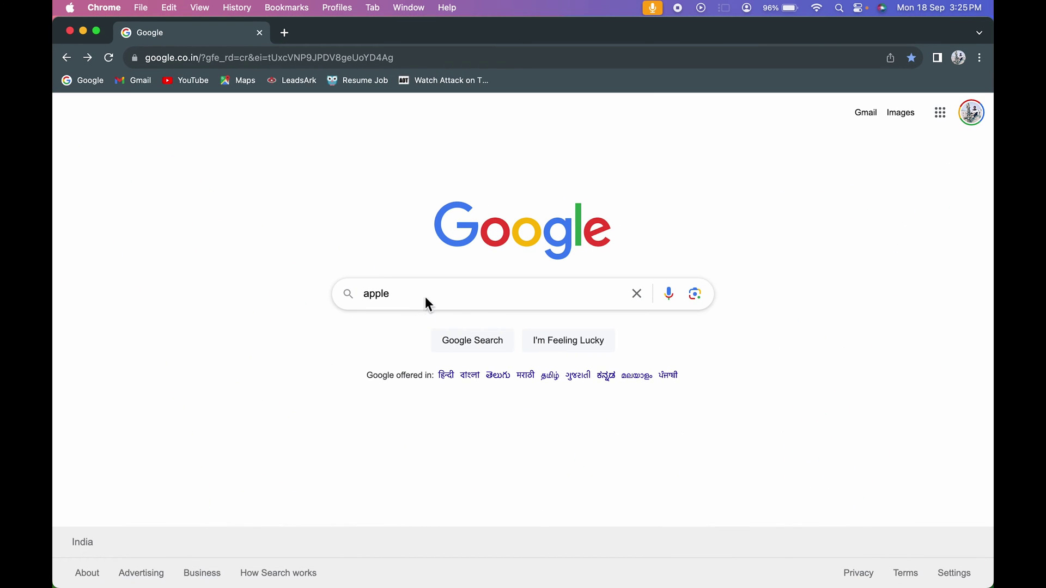
{"action": "left_click", "coordinate": [426, 296]}
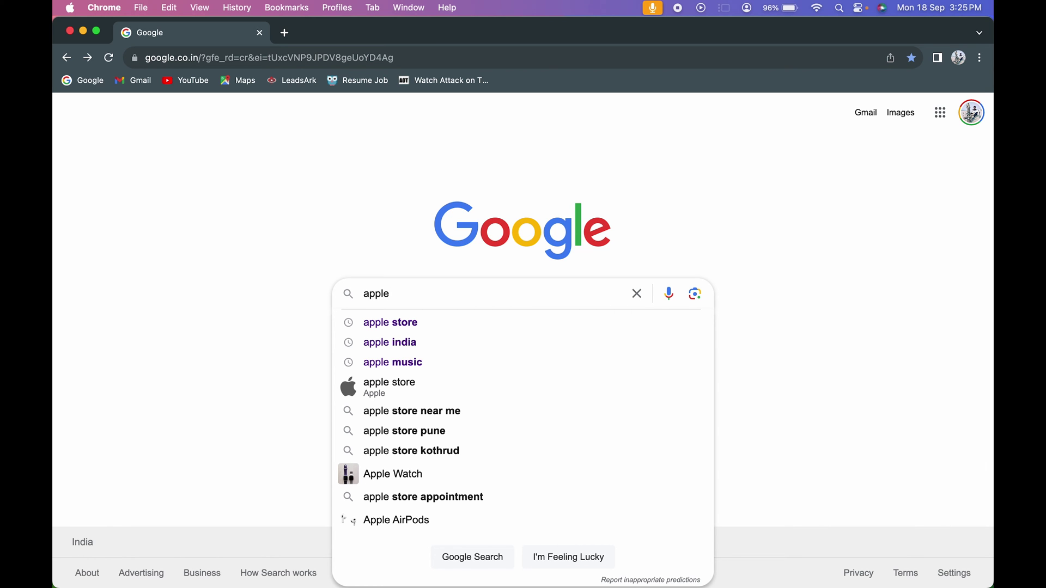
{"action": "key", "text": "BackSpace"}
{"action": "key", "text": "BackSpace"}
{"action": "key", "text": "BackSpace"}
{"action": "type", "text": "store icons"}
{"action": "key", "text": "Return"}
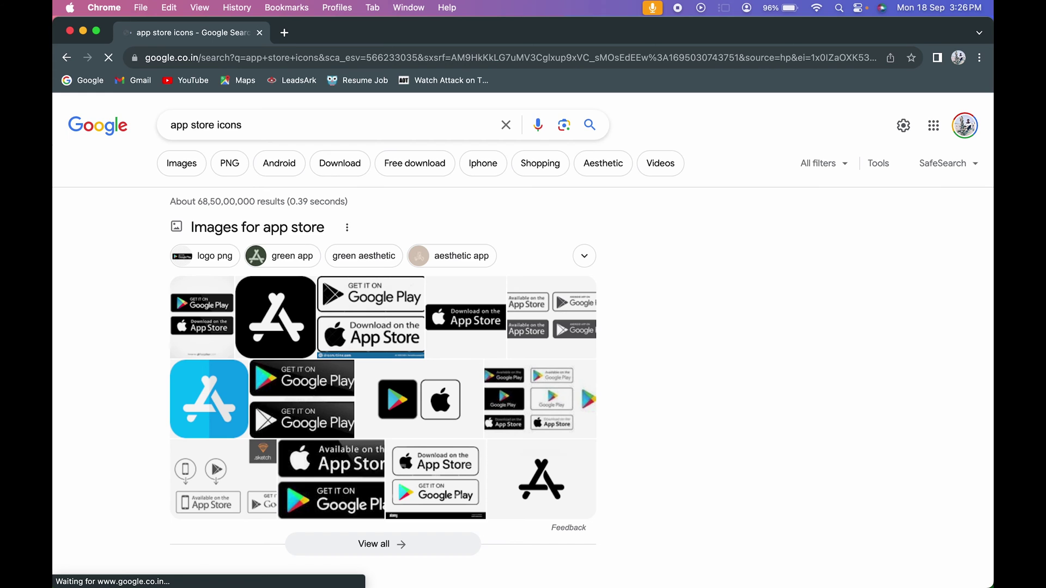
{"action": "left_click", "coordinate": [182, 162]}
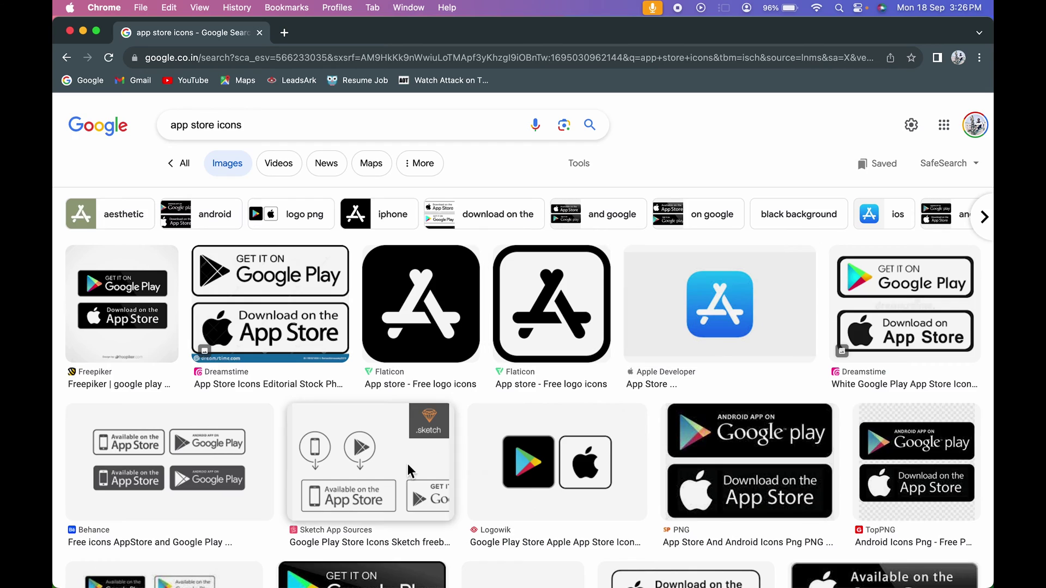
{"action": "scroll", "coordinate": [408, 464], "scroll_direction": "down", "scroll_amount": 3}
{"action": "scroll", "coordinate": [407, 463], "scroll_direction": "down", "scroll_amount": 5}
{"action": "scroll", "coordinate": [408, 463], "scroll_direction": "down", "scroll_amount": 5}
{"action": "scroll", "coordinate": [408, 463], "scroll_direction": "down", "scroll_amount": 5}
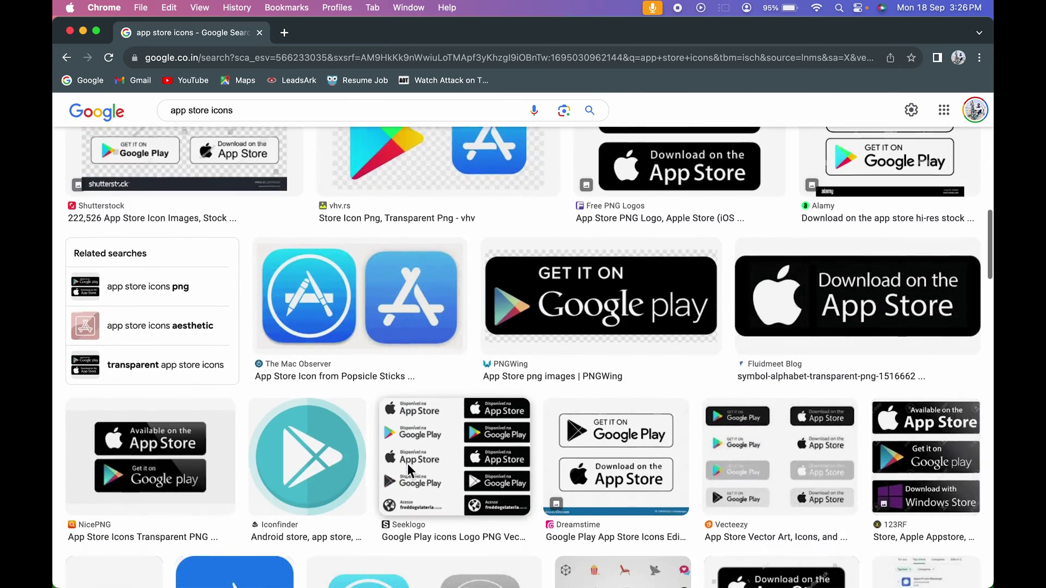
{"action": "scroll", "coordinate": [408, 463], "scroll_direction": "down", "scroll_amount": 5}
{"action": "scroll", "coordinate": [413, 472], "scroll_direction": "down", "scroll_amount": 4}
{"action": "scroll", "coordinate": [413, 472], "scroll_direction": "up", "scroll_amount": 2}
{"action": "scroll", "coordinate": [413, 471], "scroll_direction": "up", "scroll_amount": 3}
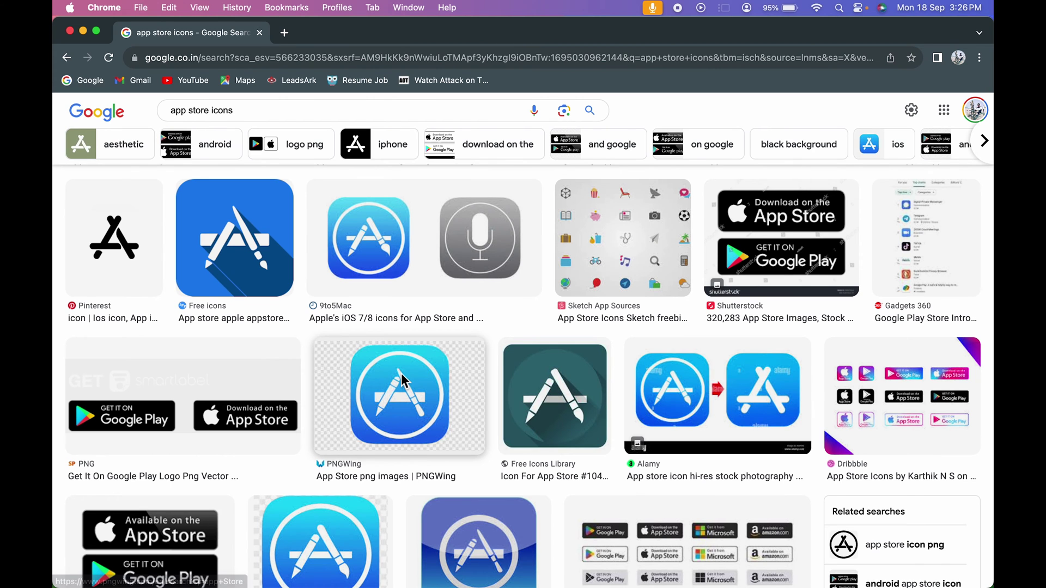
{"action": "scroll", "coordinate": [402, 381], "scroll_direction": "up", "scroll_amount": 2}
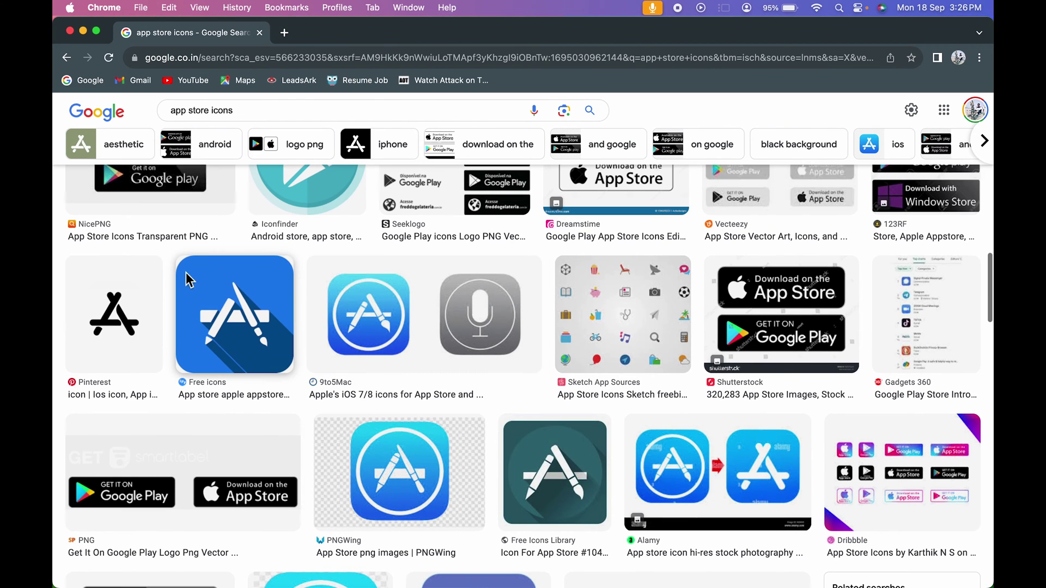
Copy the blue Free icons App Store image from its preview and minimize Chrome
{"action": "left_click", "coordinate": [244, 330]}
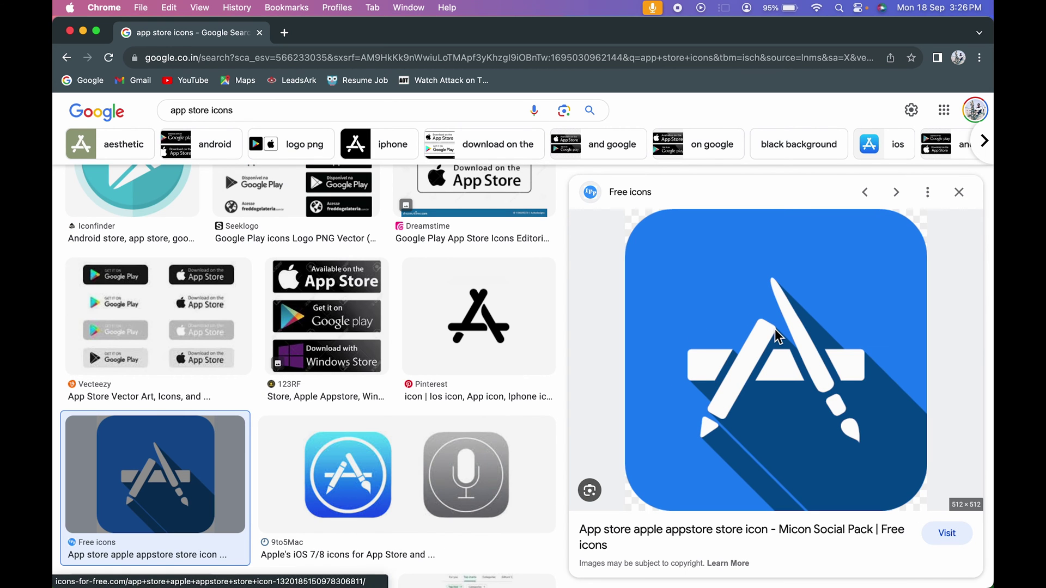
{"action": "right_click", "coordinate": [747, 279]}
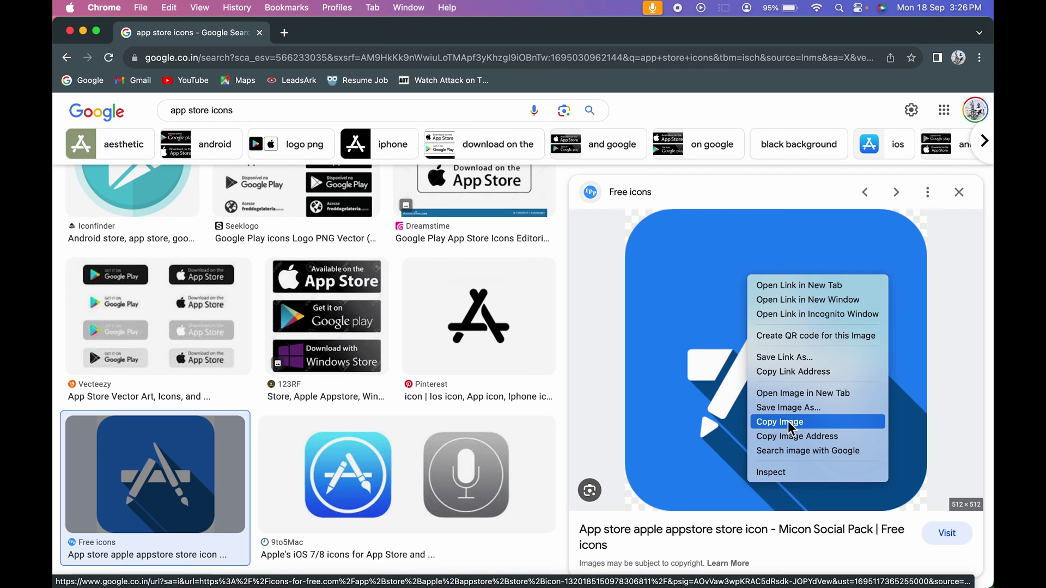
{"action": "left_click", "coordinate": [828, 424]}
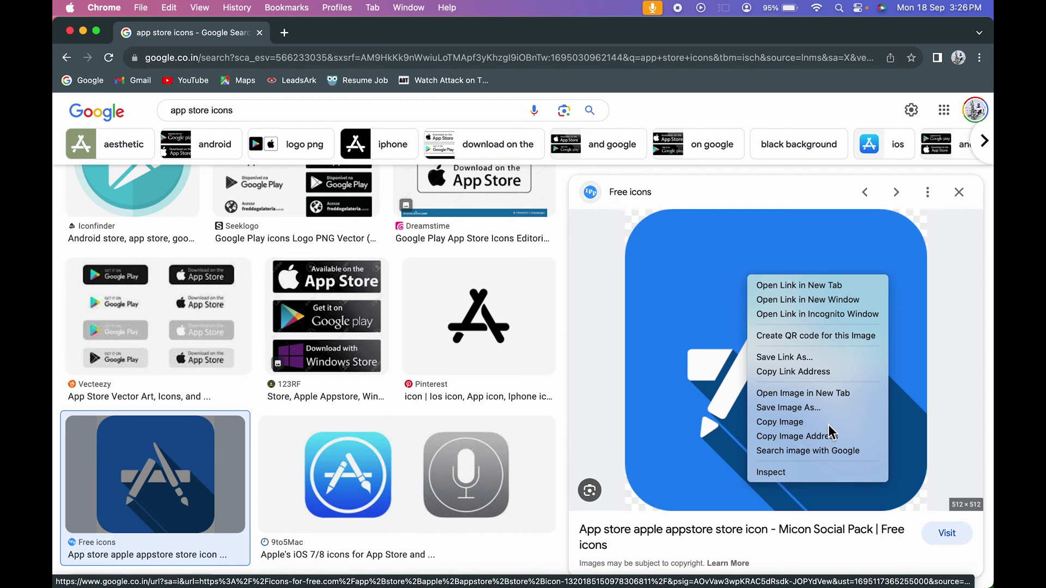
{"action": "left_click", "coordinate": [86, 34]}
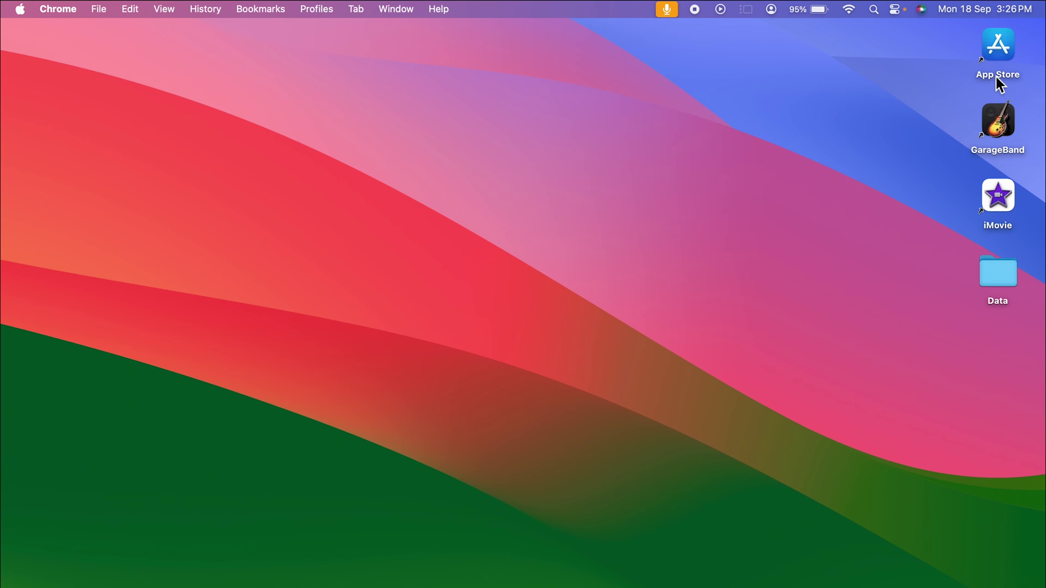
Open Get Info for the App Store desktop alias, centre it, and select its icon
{"action": "left_click", "coordinate": [996, 77]}
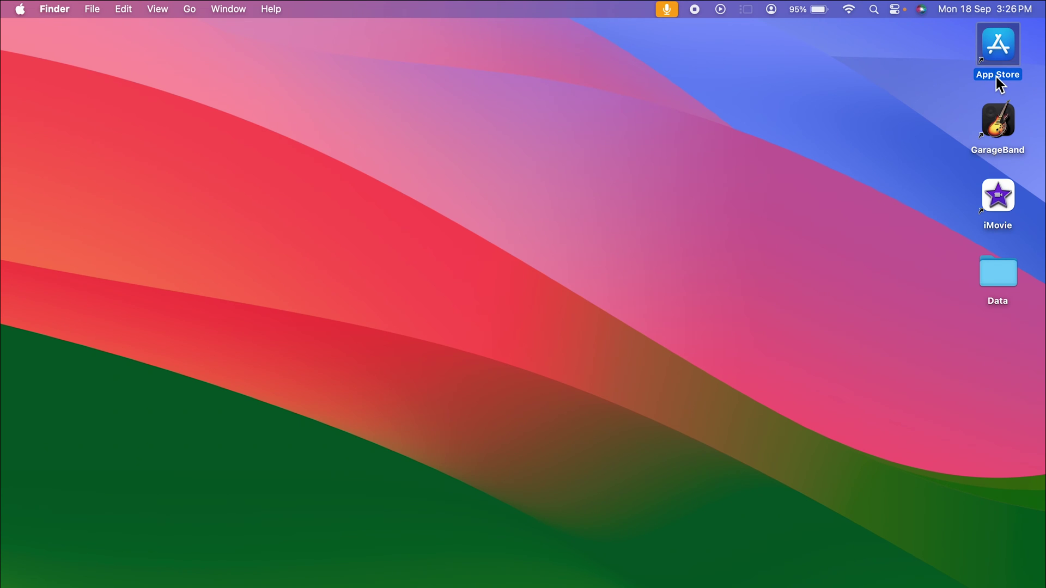
{"action": "right_click", "coordinate": [996, 77]}
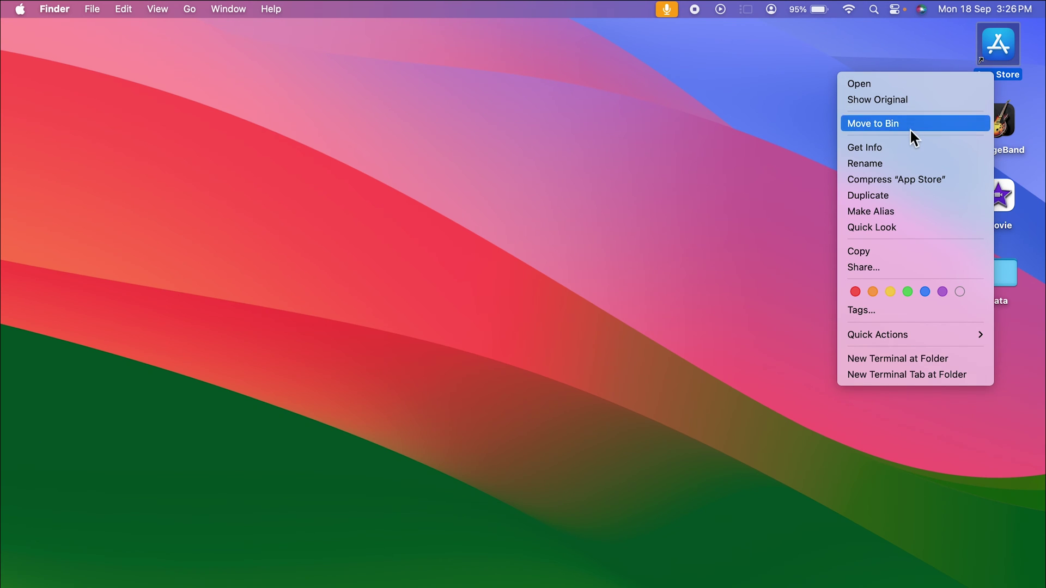
{"action": "left_click", "coordinate": [895, 149]}
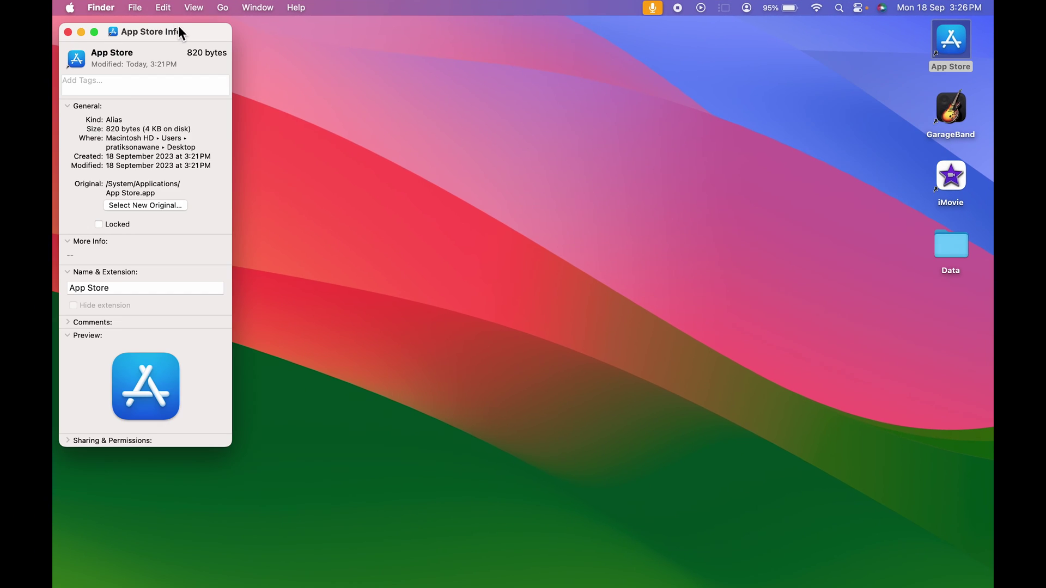
{"action": "left_click_drag", "start_coordinate": [257, 43], "coordinate": [547, 54]}
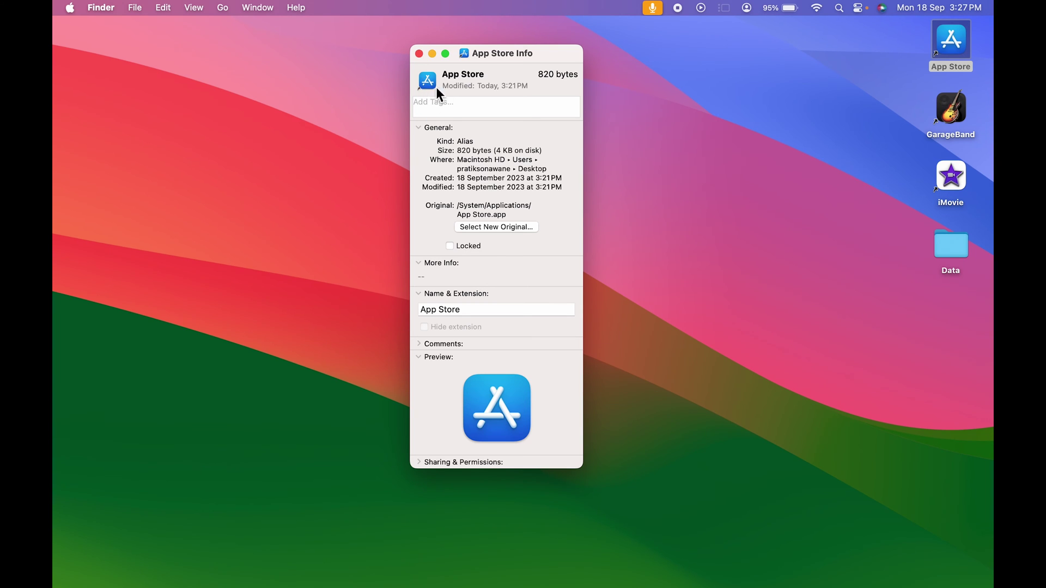
{"action": "left_click", "coordinate": [431, 81]}
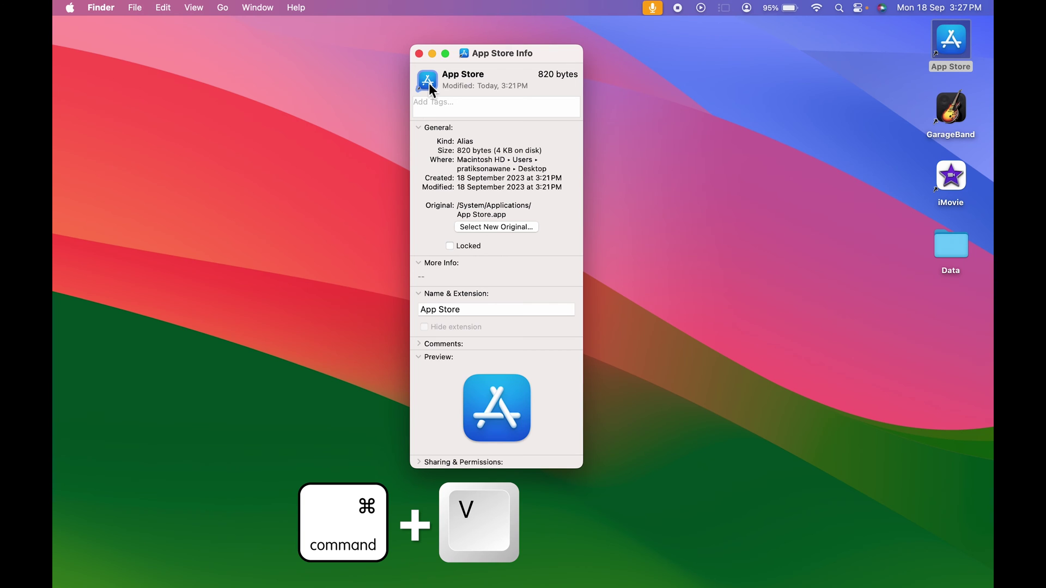
Paste the blue image as the App Store alias icon and close its Info window
{"action": "key", "text": "super+v"}
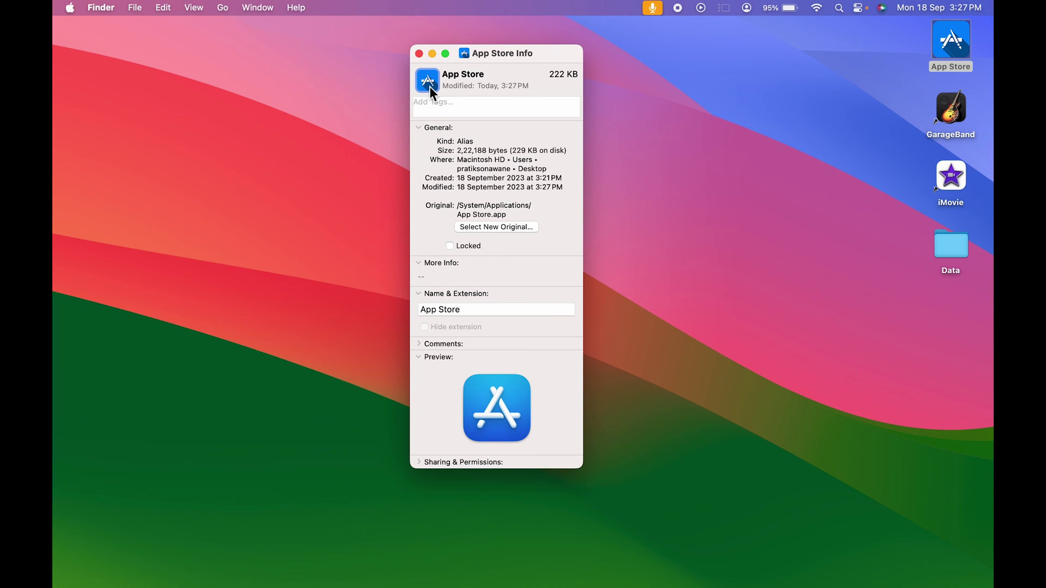
{"action": "left_click", "coordinate": [878, 102]}
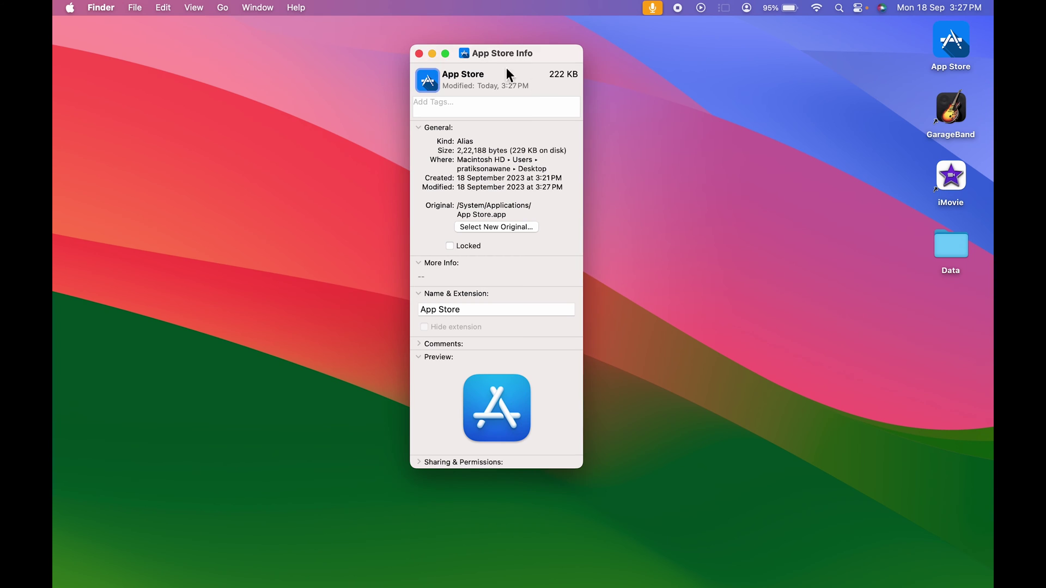
{"action": "left_click", "coordinate": [418, 54]}
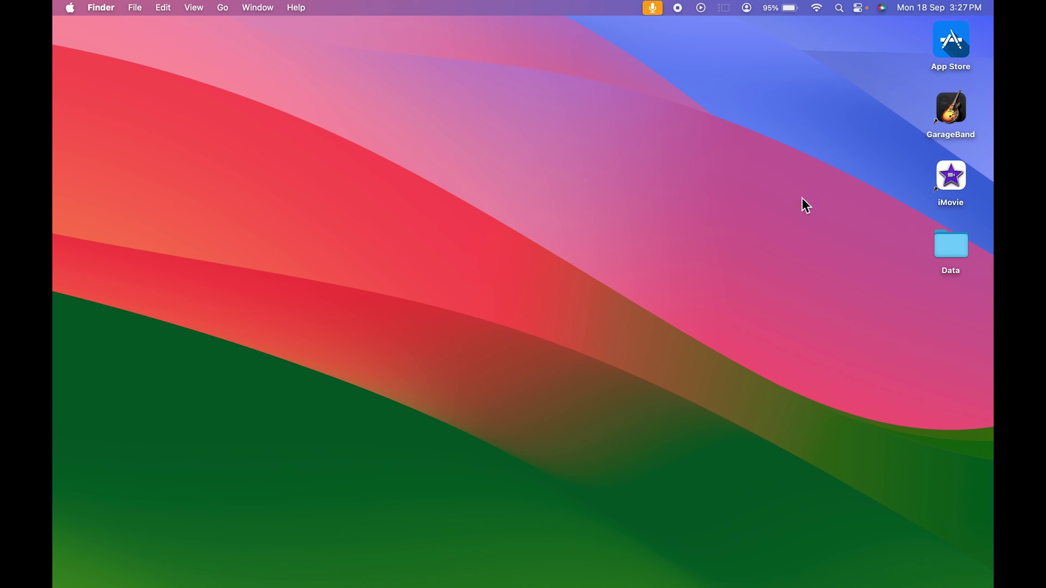
{"action": "left_click", "coordinate": [950, 202]}
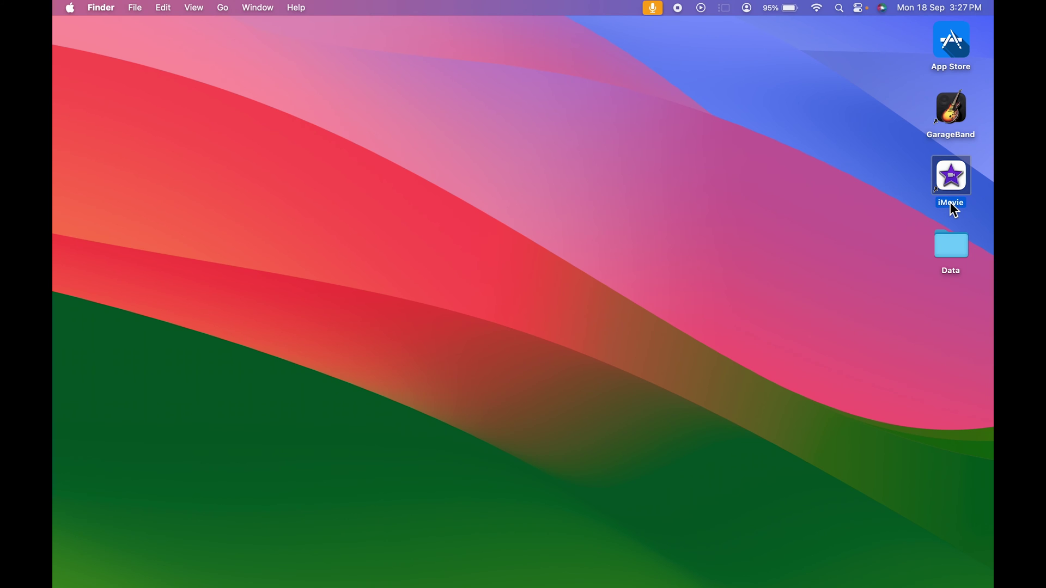
Replace the Google Images search with 'imovie icons' and run it
{"action": "left_click", "coordinate": [752, 566]}
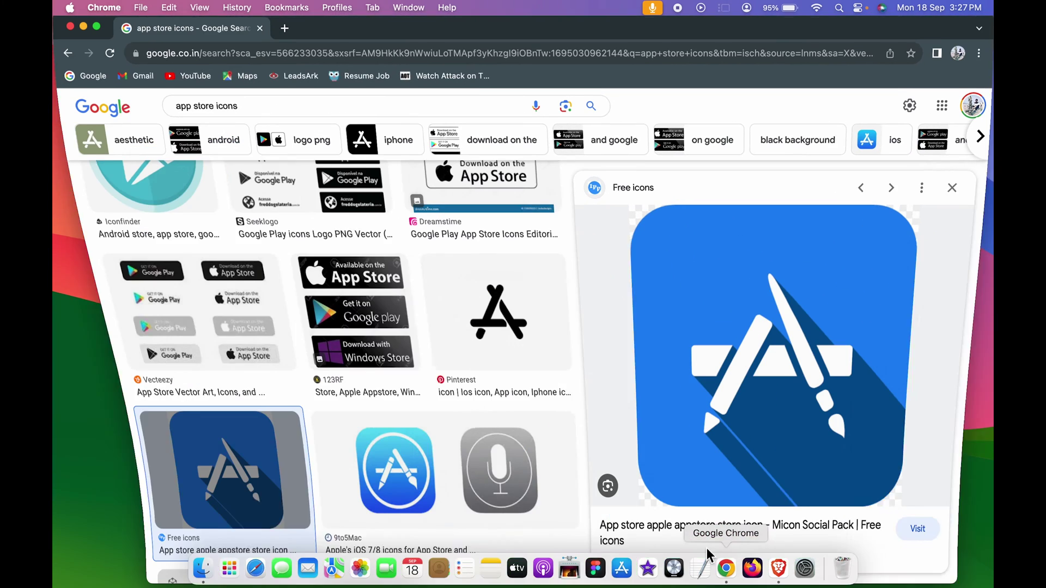
{"action": "scroll", "coordinate": [295, 206], "scroll_direction": "up", "scroll_amount": 5}
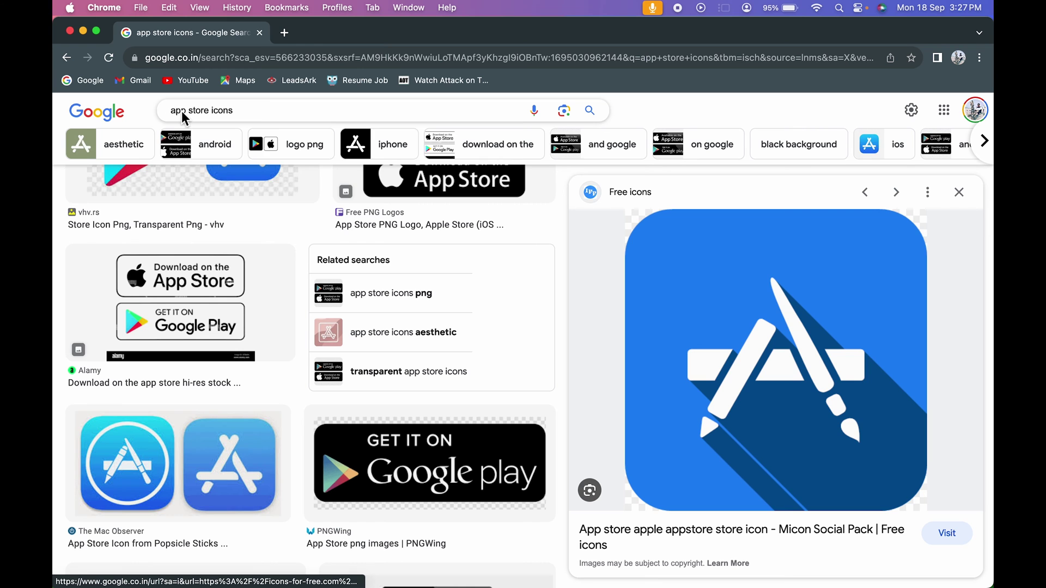
{"action": "triple_click", "coordinate": [210, 111]}
{"action": "type", "text": "imovie icons"}
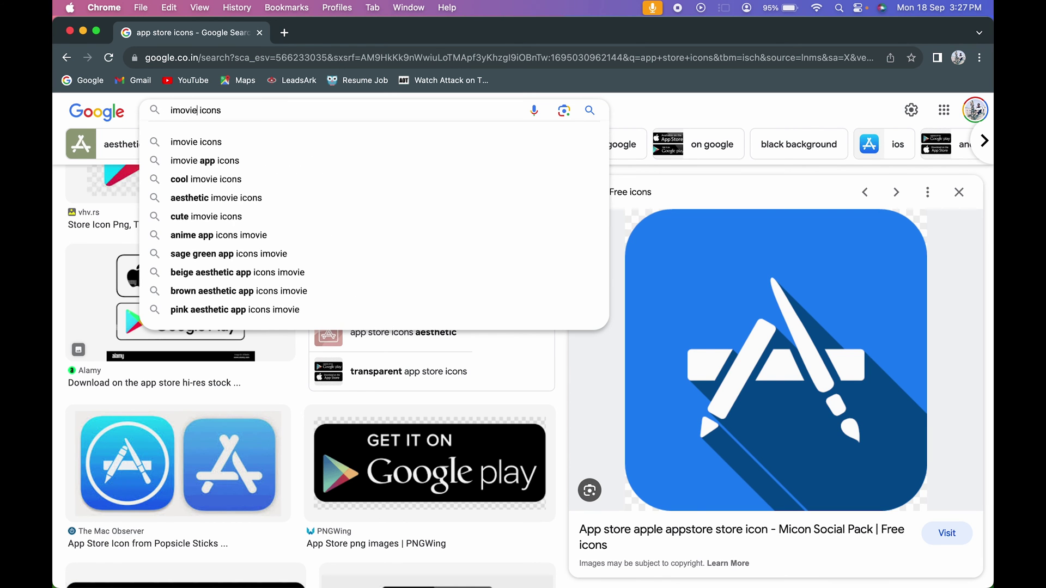
{"action": "key", "text": "Return"}
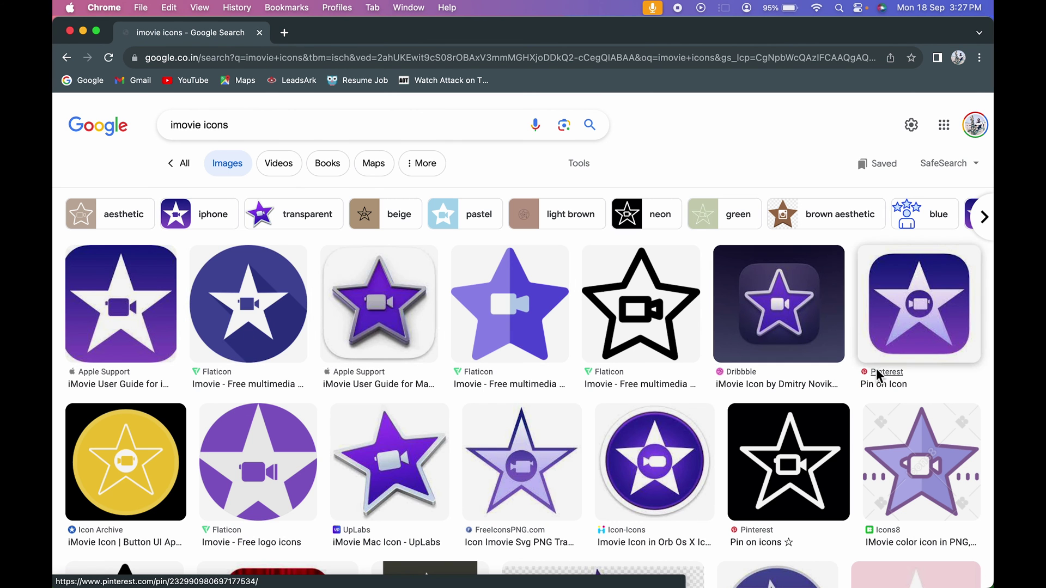
{"action": "scroll", "coordinate": [538, 459], "scroll_direction": "down", "scroll_amount": 4}
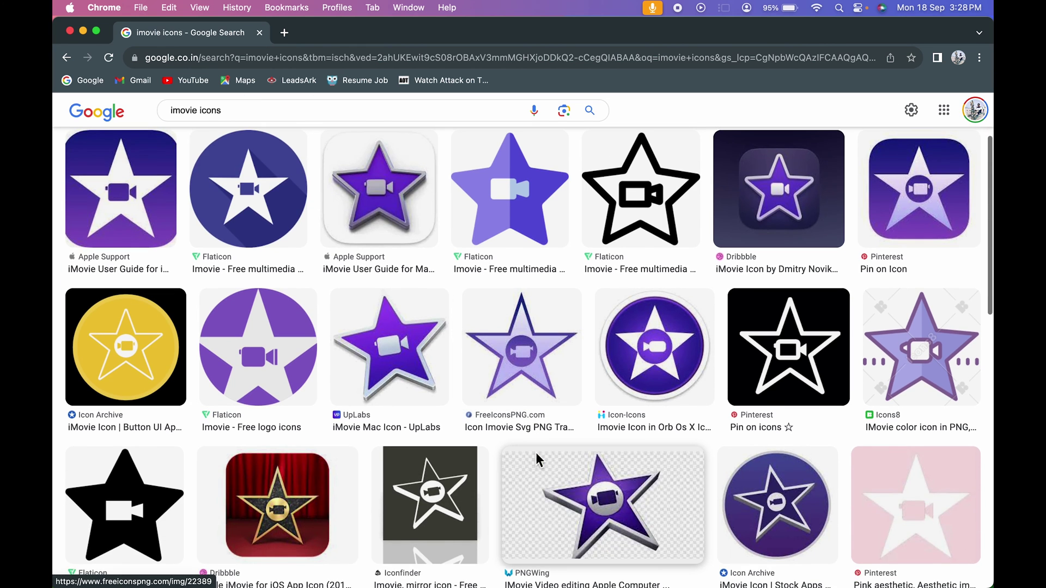
{"action": "scroll", "coordinate": [535, 460], "scroll_direction": "down", "scroll_amount": 5}
{"action": "scroll", "coordinate": [535, 459], "scroll_direction": "down", "scroll_amount": 3}
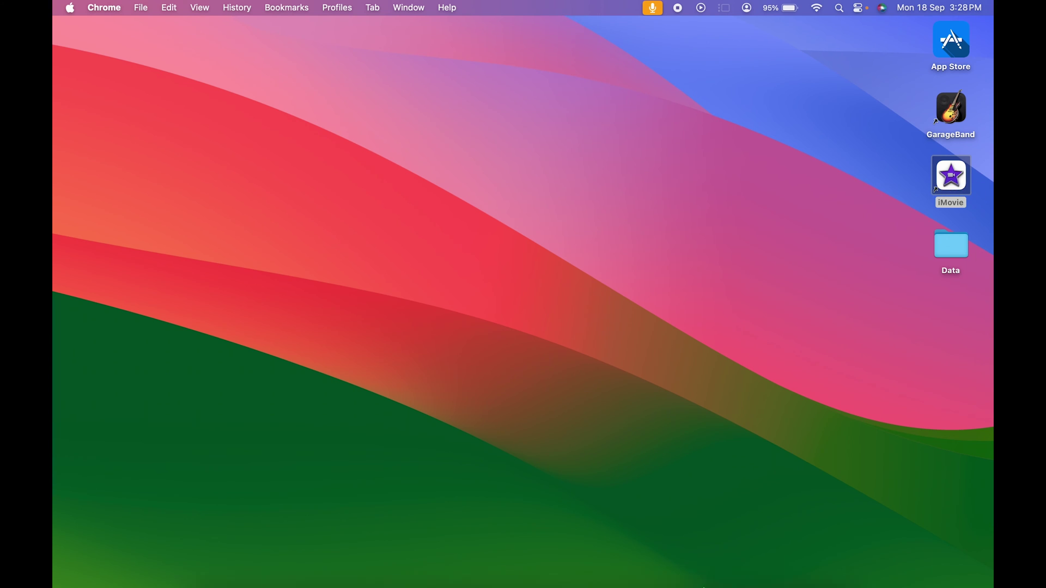
Copy the purple Orb Os X iMovie icon image and minimize Chrome
{"action": "left_click", "coordinate": [729, 572]}
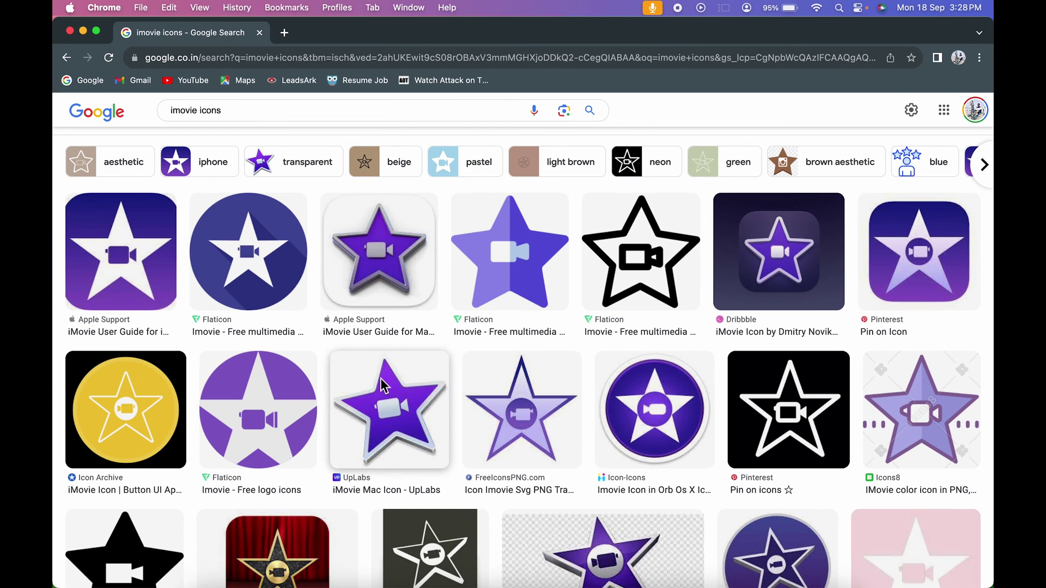
{"action": "scroll", "coordinate": [666, 408], "scroll_direction": "down", "scroll_amount": 2}
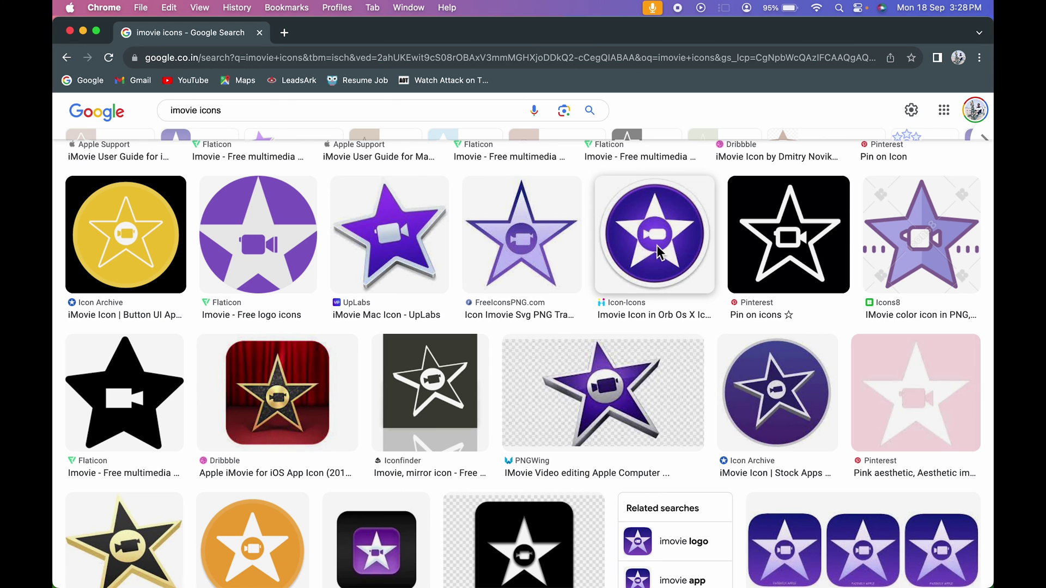
{"action": "left_click", "coordinate": [657, 250]}
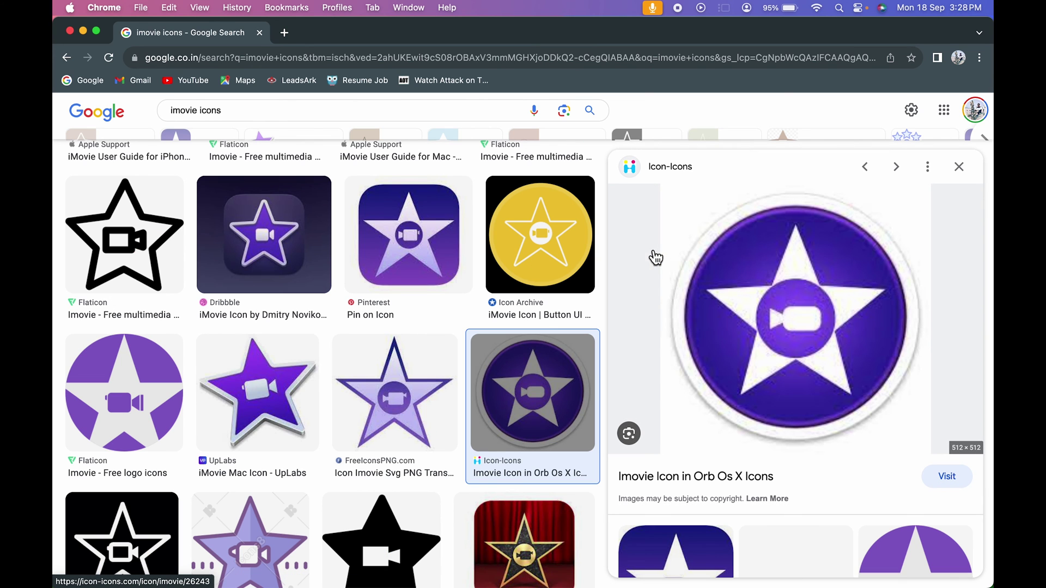
{"action": "right_click", "coordinate": [772, 263]}
{"action": "left_click", "coordinate": [826, 402]}
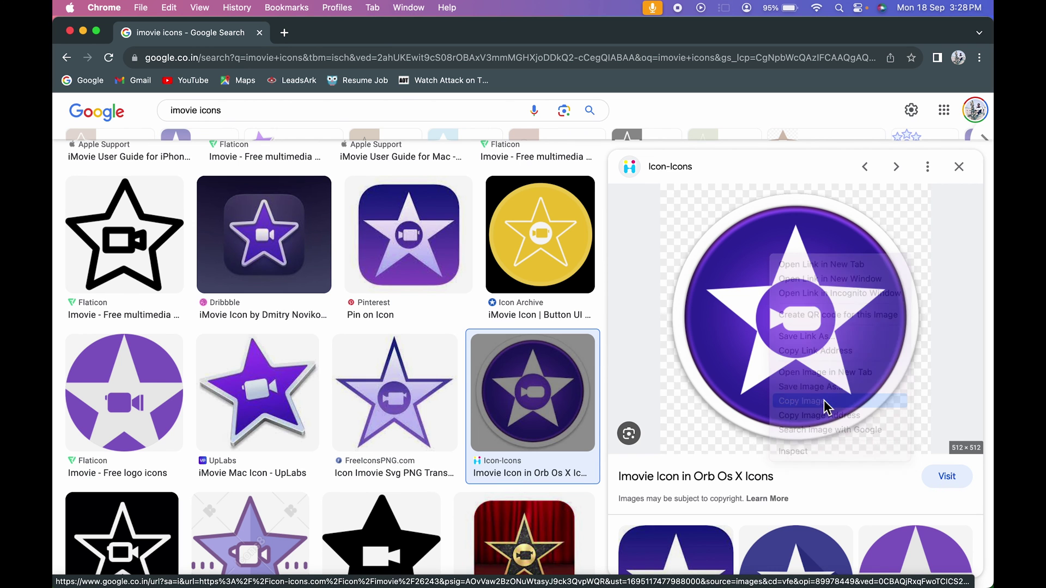
{"action": "left_click", "coordinate": [83, 31]}
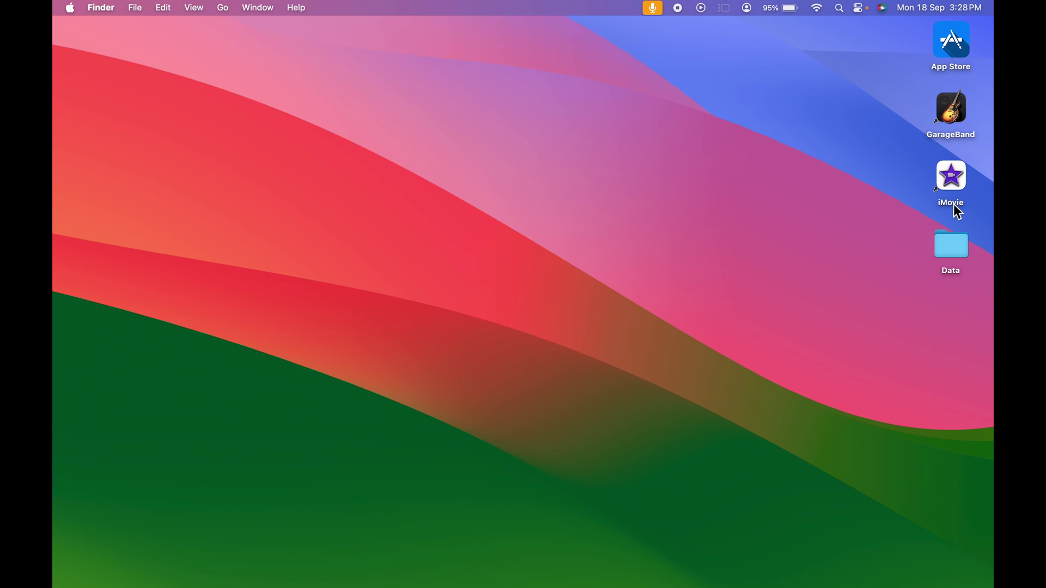
{"action": "left_click", "coordinate": [954, 203]}
Paste the purple orb image as the iMovie alias icon via Get Info, then close it
{"action": "right_click", "coordinate": [954, 204]}
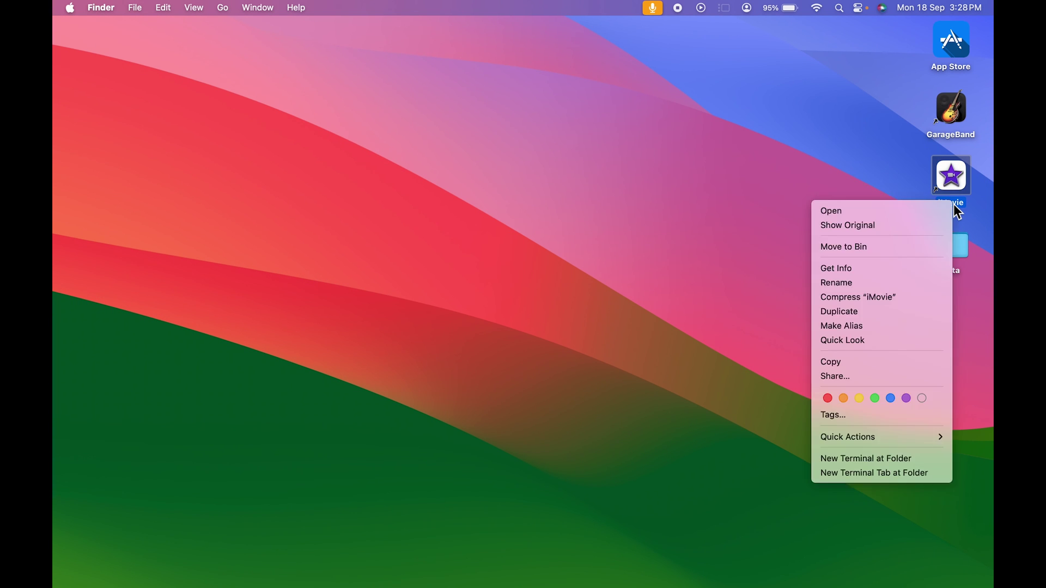
{"action": "left_click", "coordinate": [836, 268]}
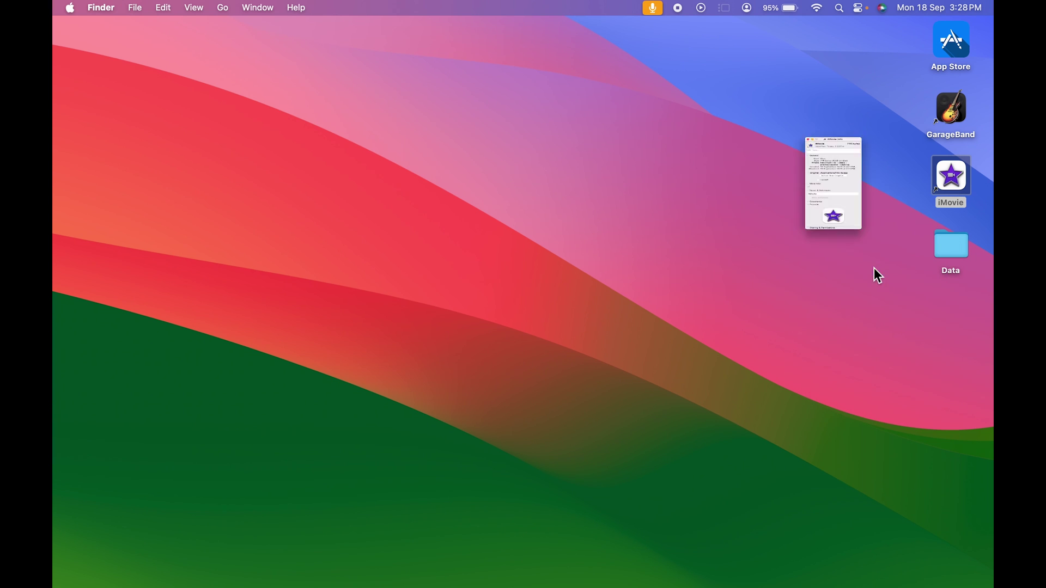
{"action": "left_click_drag", "start_coordinate": [151, 42], "coordinate": [538, 92]}
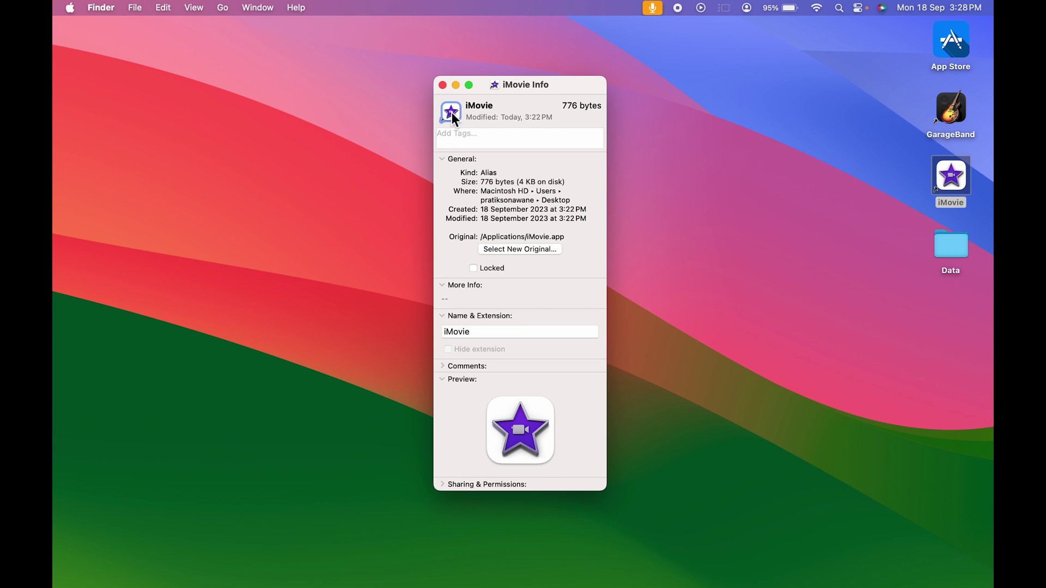
{"action": "key", "text": "super+v"}
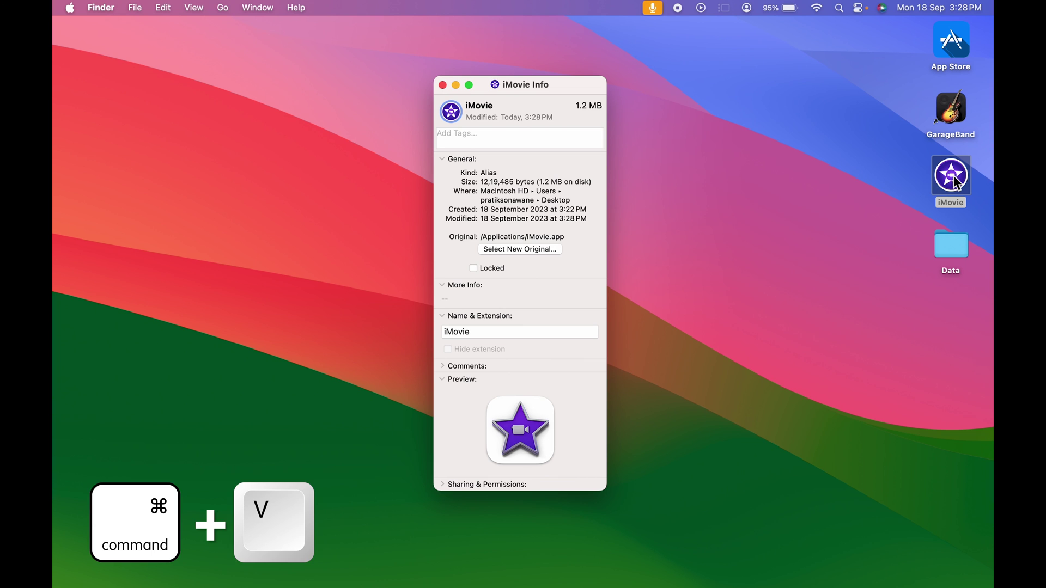
{"action": "left_click", "coordinate": [882, 234]}
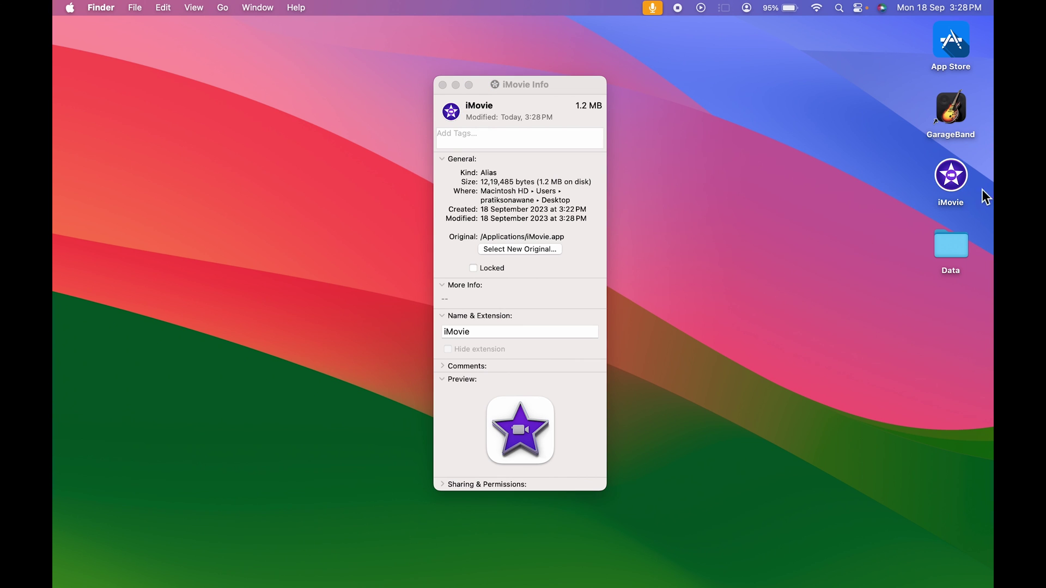
{"action": "left_click", "coordinate": [442, 85]}
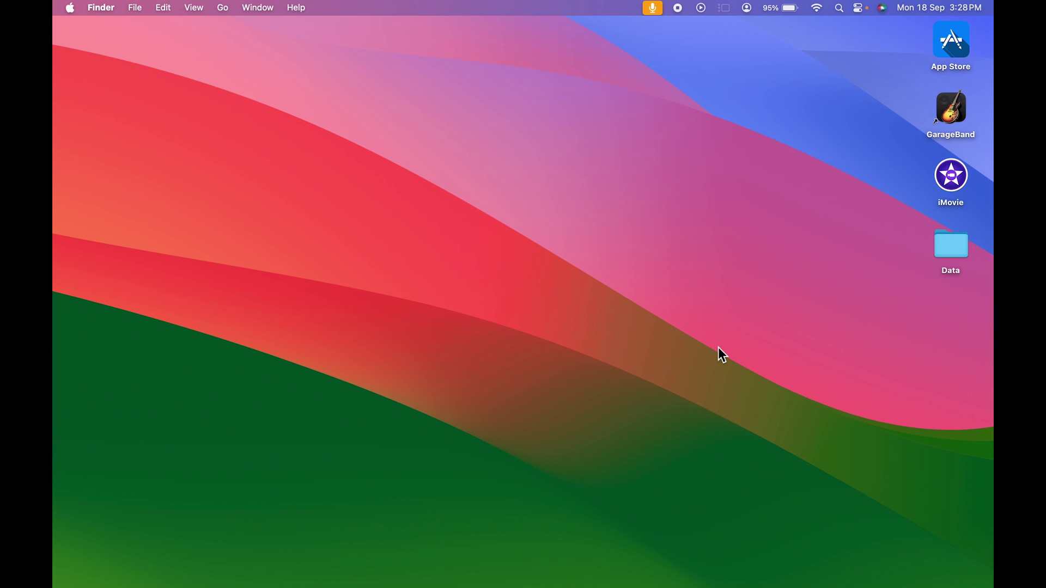